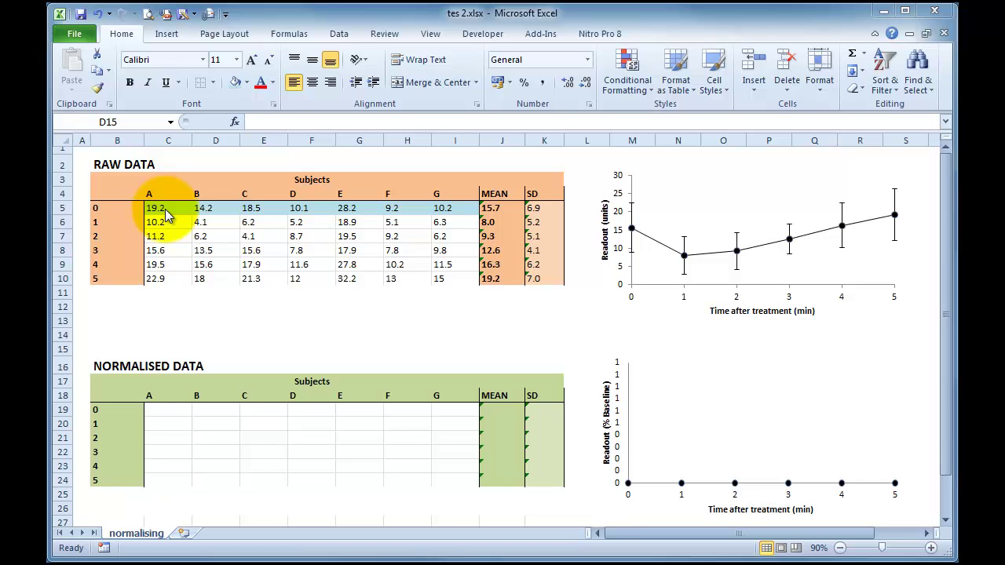
# Step: Enter a first time-0 formula for subject A in C19, dividing C5 by itself and multiplying by 100
pyautogui.click(180, 409)
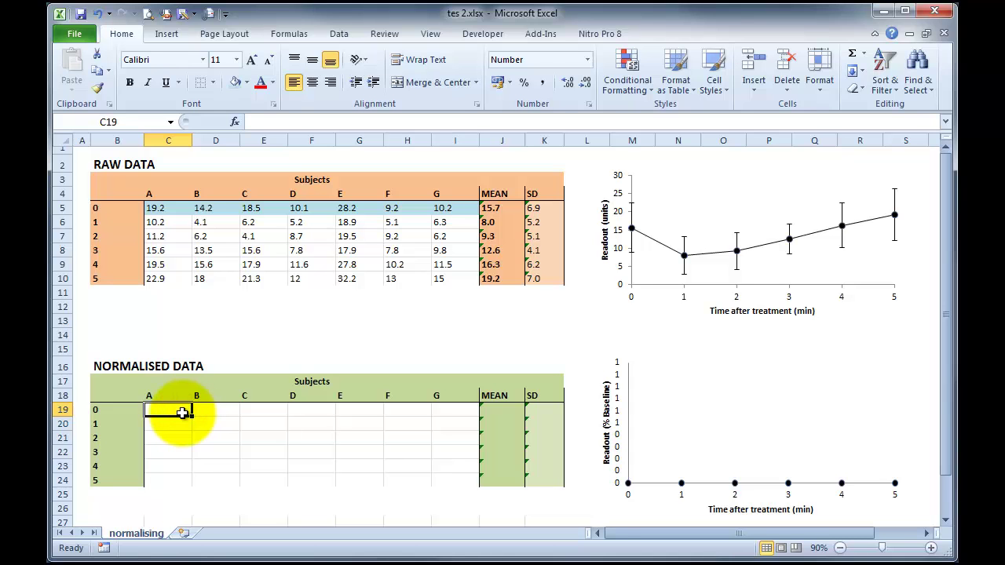
pyautogui.write('=')
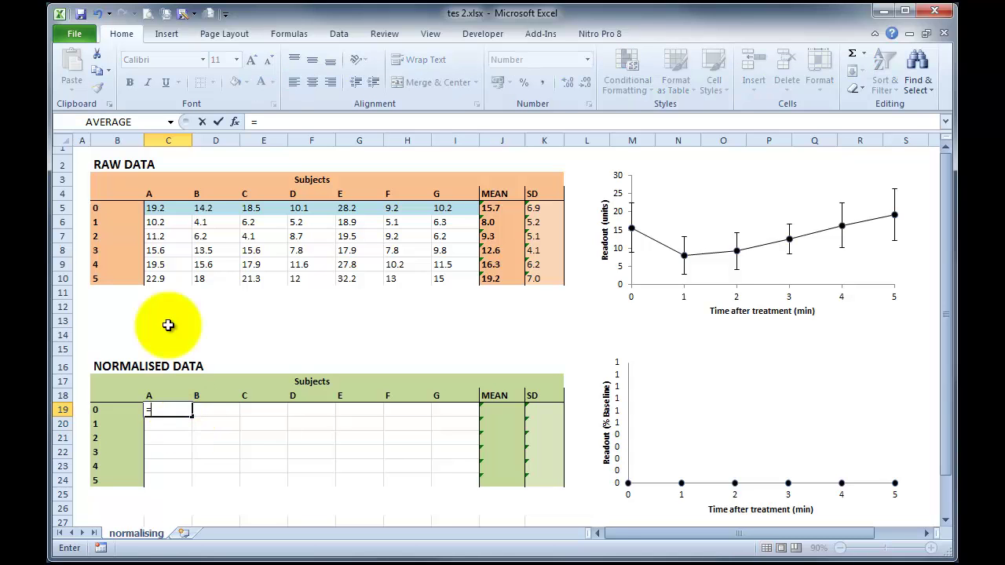
pyautogui.click(163, 209)
pyautogui.write('/')
pyautogui.click(162, 209)
pyautogui.write('*100')
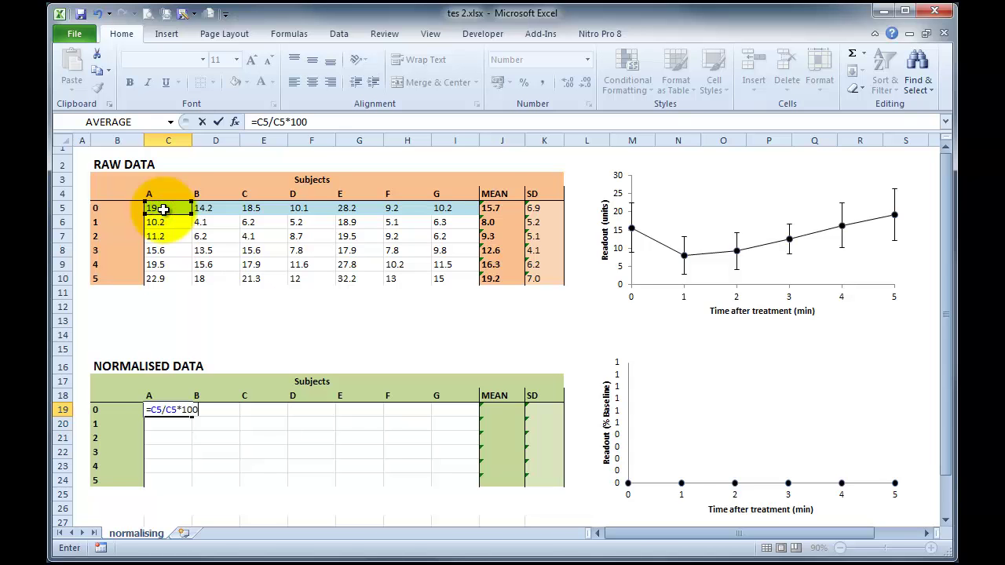
pyautogui.press('Return')
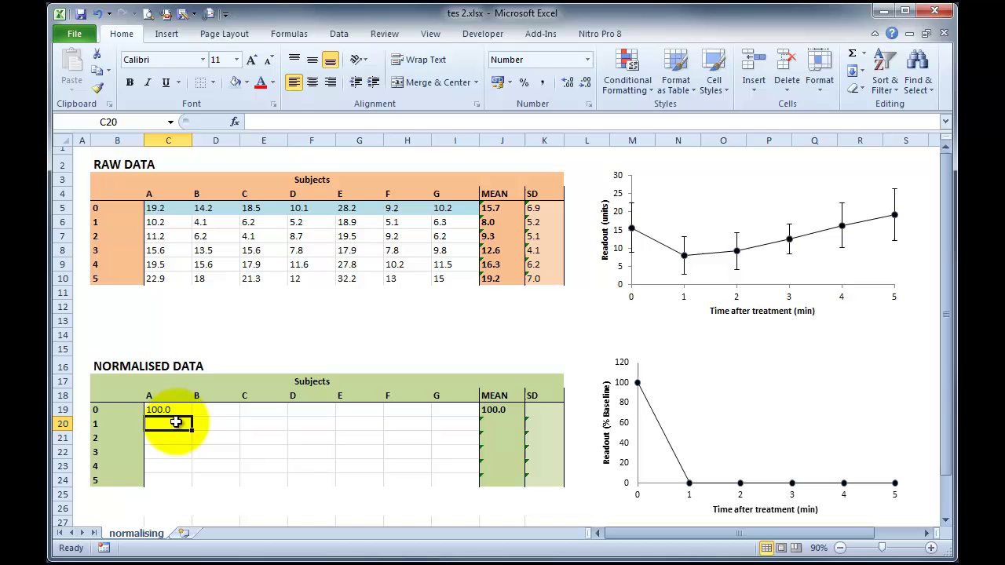
# Step: Try a time-1 formula, then clear both the time-1 and time-0 normalised results
pyautogui.write('=')
pyautogui.click(168, 225)
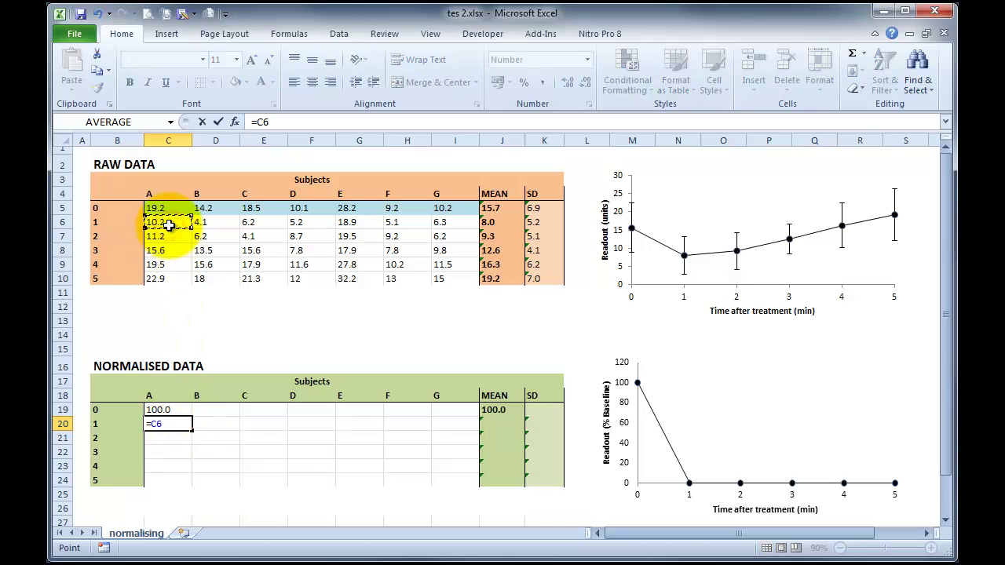
pyautogui.write('/')
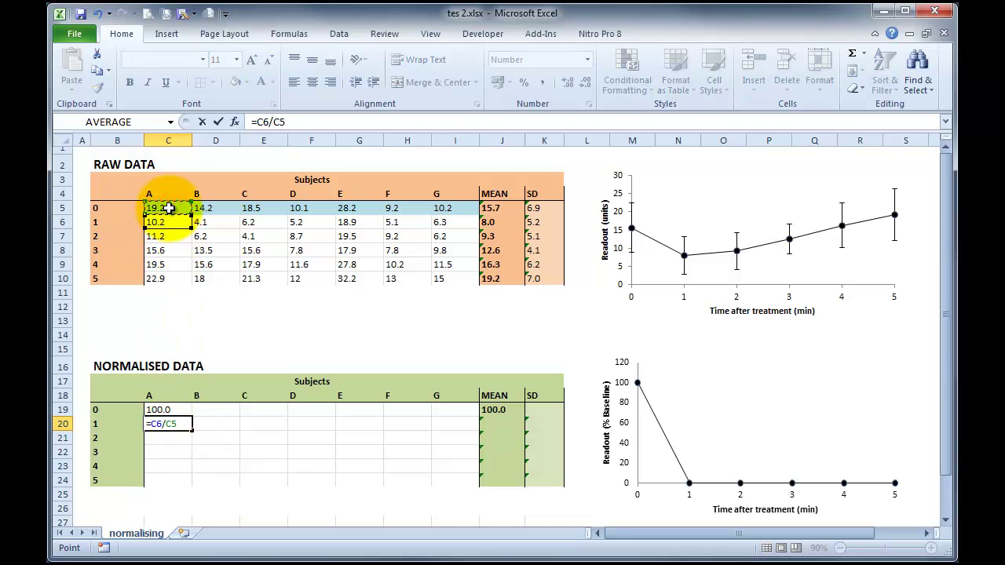
pyautogui.write('*100')
pyautogui.press('Return')
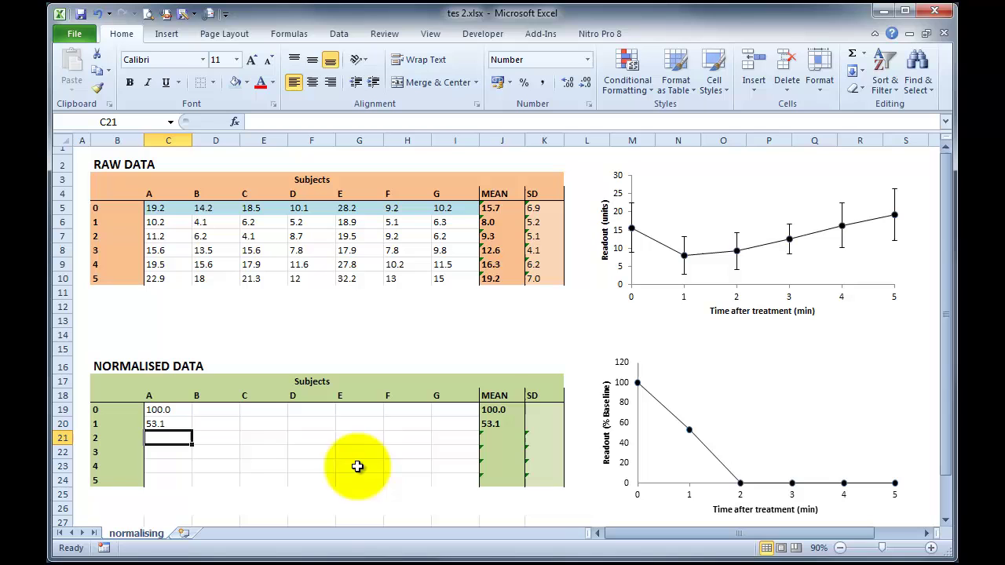
pyautogui.click(177, 424)
pyautogui.press('Delete')
pyautogui.click(174, 408)
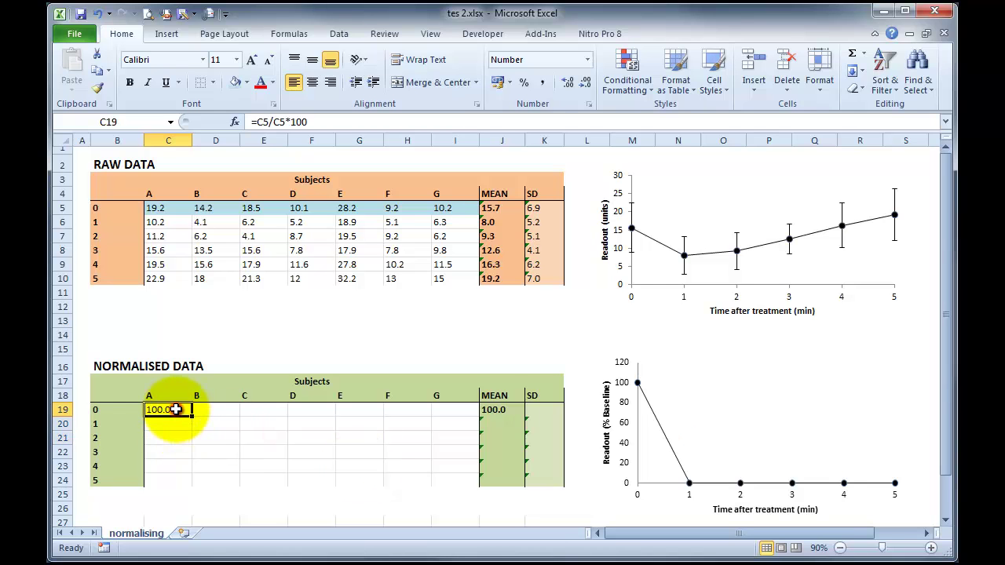
pyautogui.press('Delete')
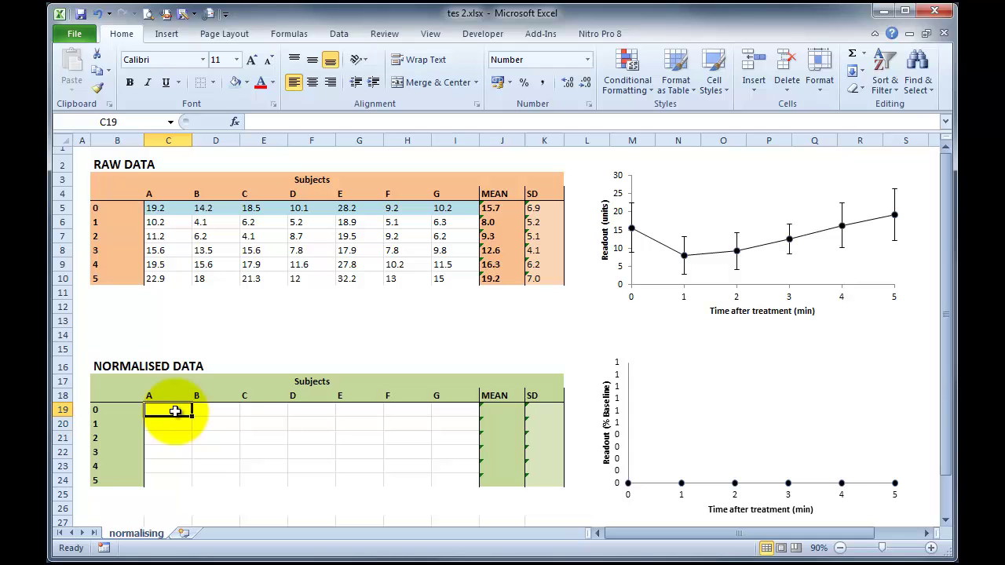
# Step: Re-enter C19 with the baseline locked as $C$5, giving 100
pyautogui.write('=')
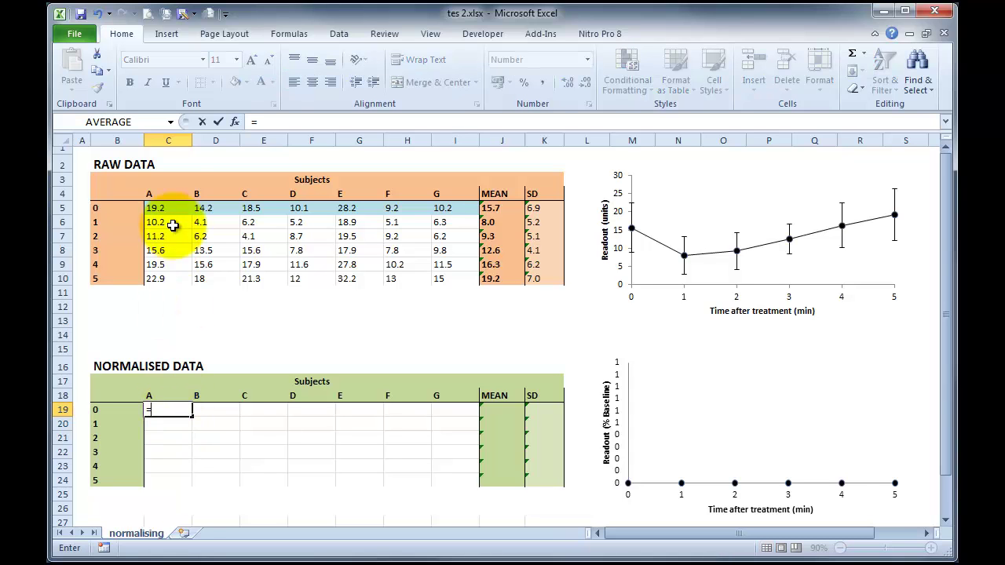
pyautogui.click(168, 209)
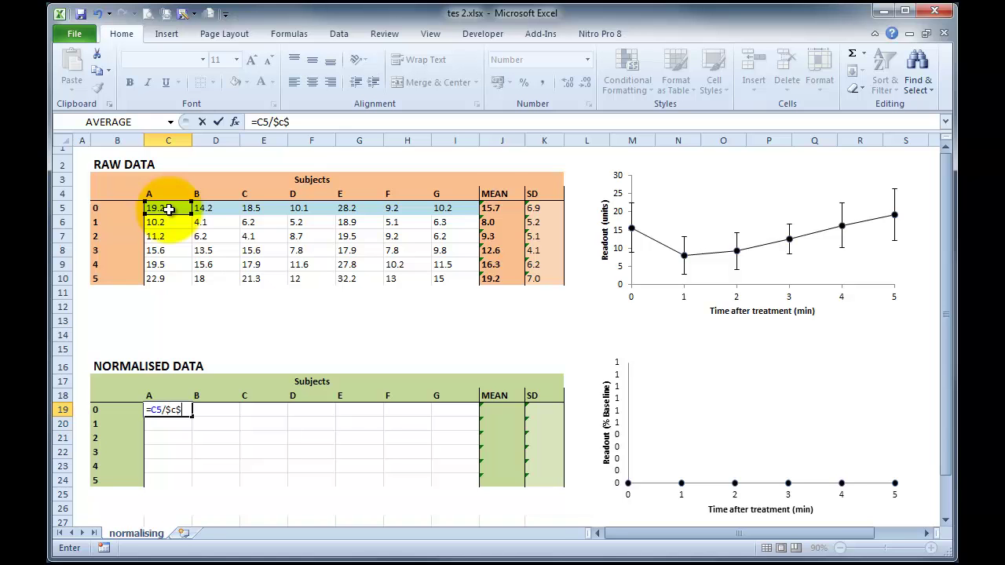
pyautogui.write('/$c$5*100')
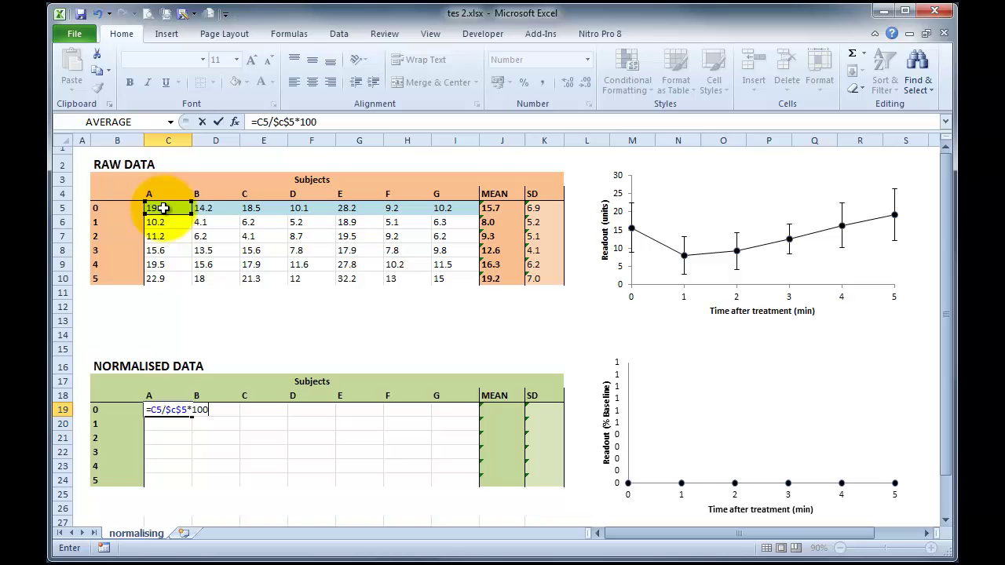
pyautogui.press('Return')
pyautogui.click(168, 409)
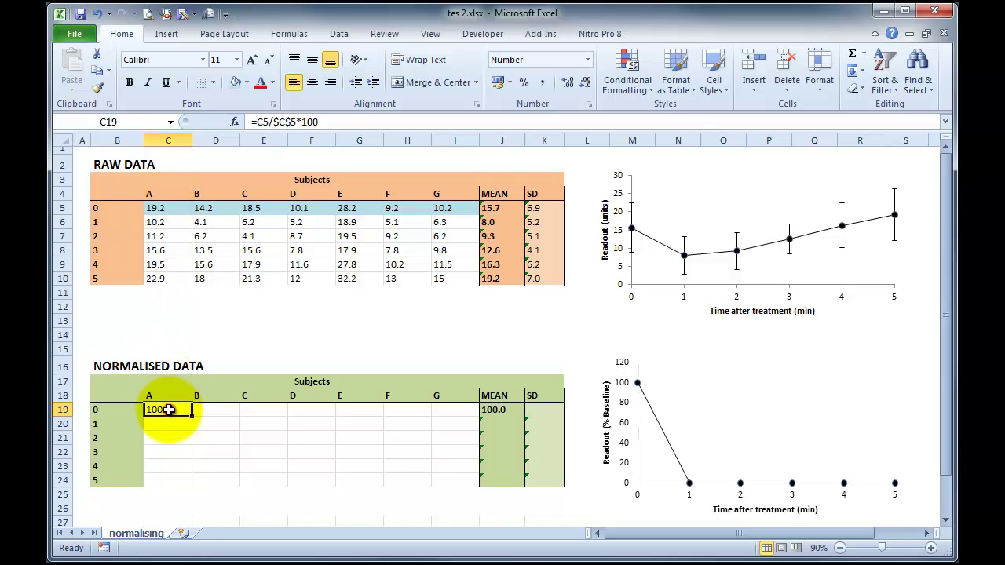
# Step: Fill C19's formula down to C24 and check the time-1 formula's references
pyautogui.moveTo(193, 417); pyautogui.dragTo(189, 484)
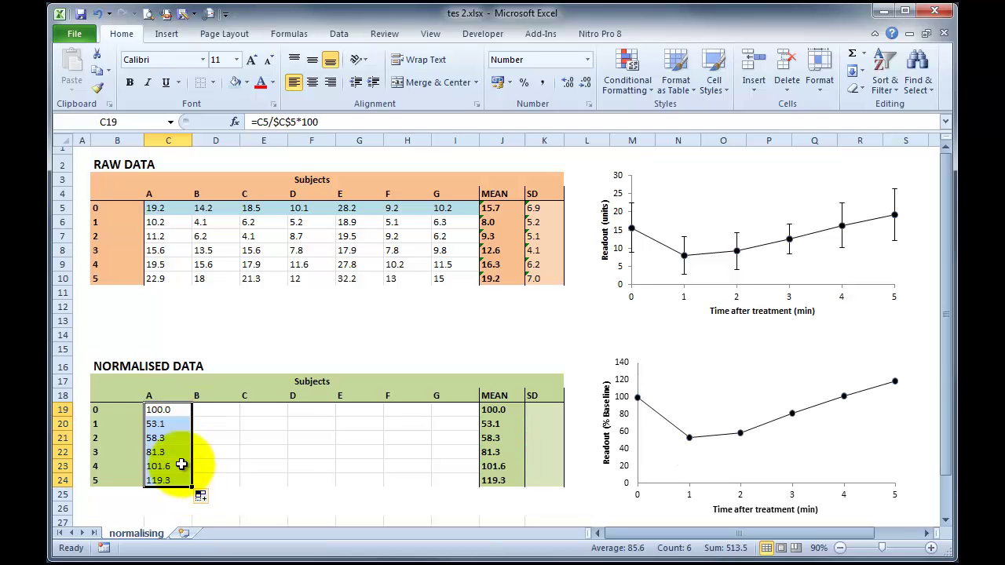
pyautogui.click(163, 410)
pyautogui.click(165, 424)
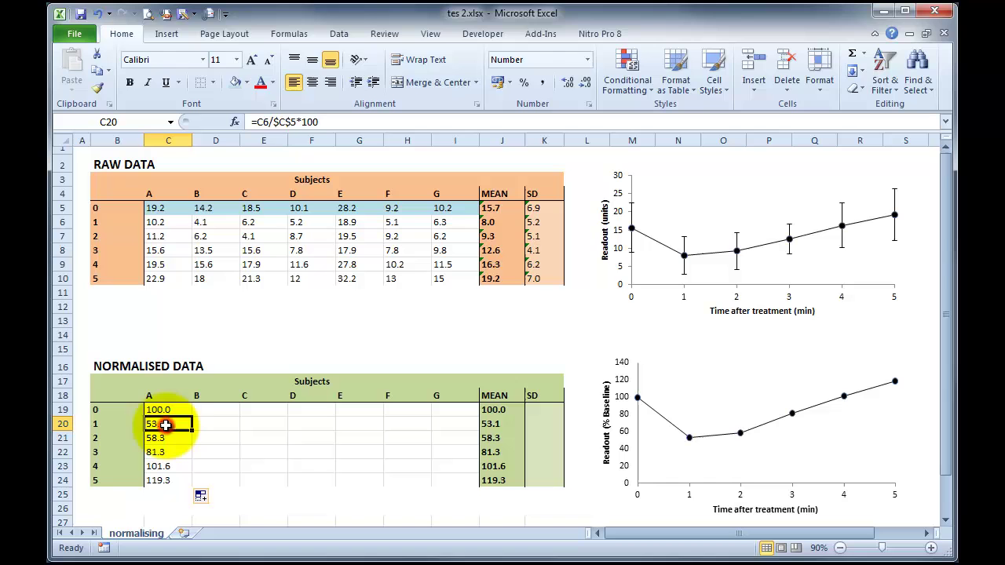
pyautogui.doubleClick(166, 425)
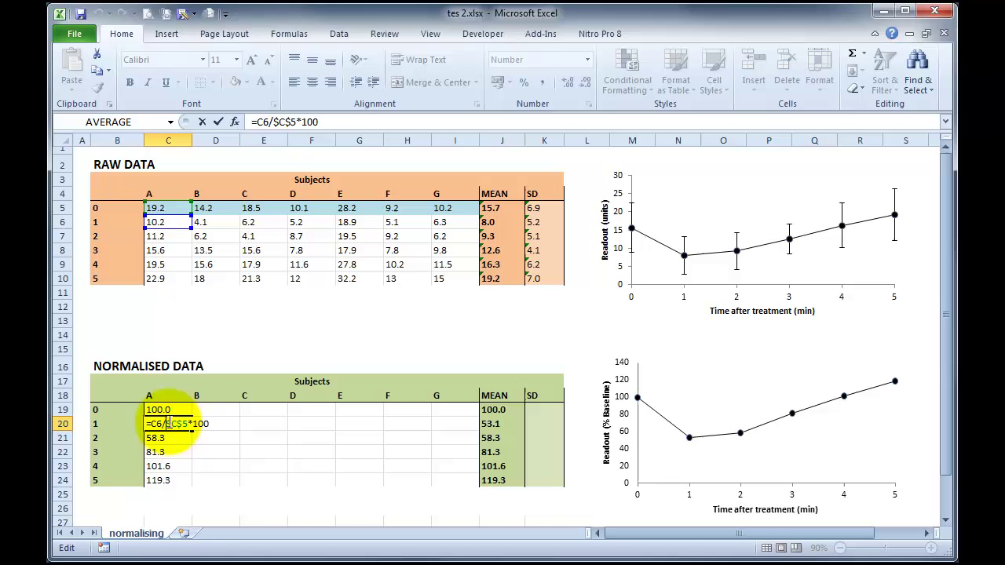
pyautogui.press('Return')
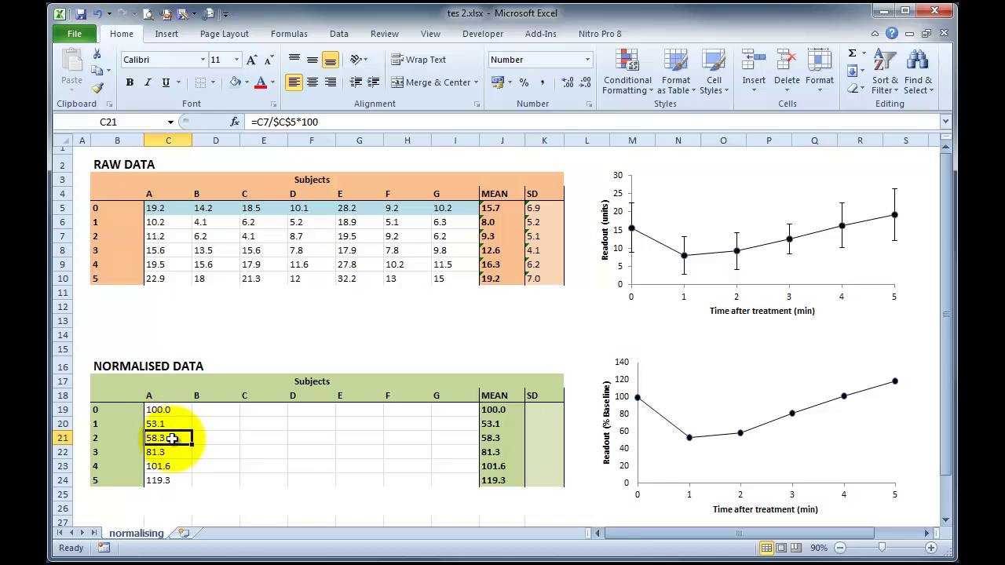
# Step: Check the time-2 to time-5 formulas, confirming values through 119.3
pyautogui.doubleClick(172, 440)
pyautogui.press('Return')
pyautogui.doubleClick(172, 447)
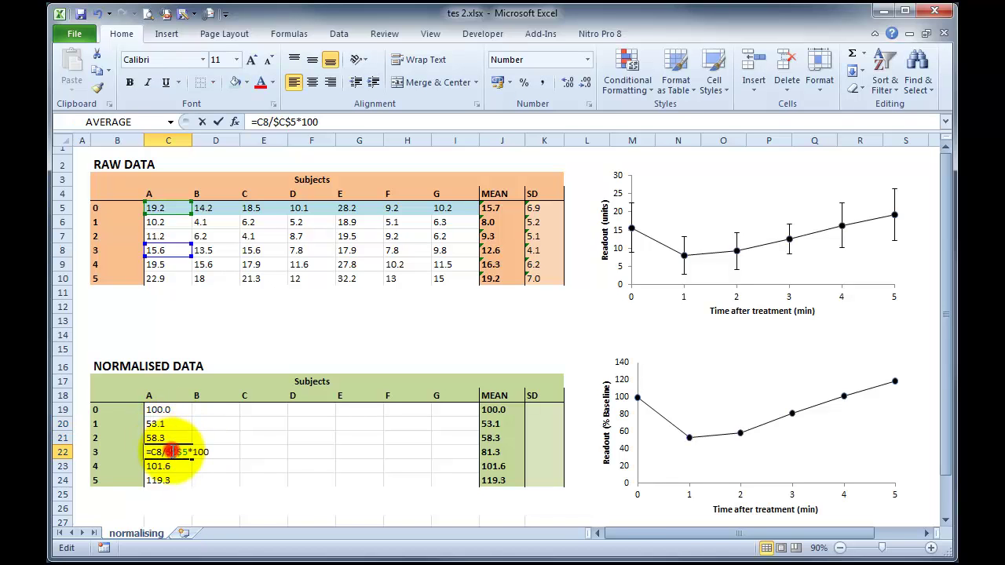
pyautogui.press('Return')
pyautogui.doubleClick(172, 465)
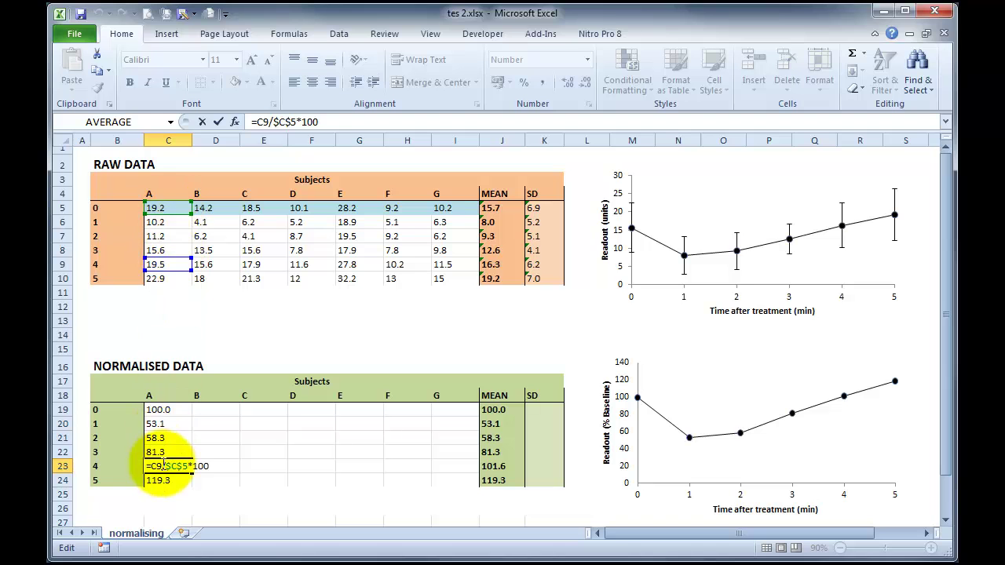
pyautogui.press('Return')
pyautogui.hotkey('ctrl', 'Up')
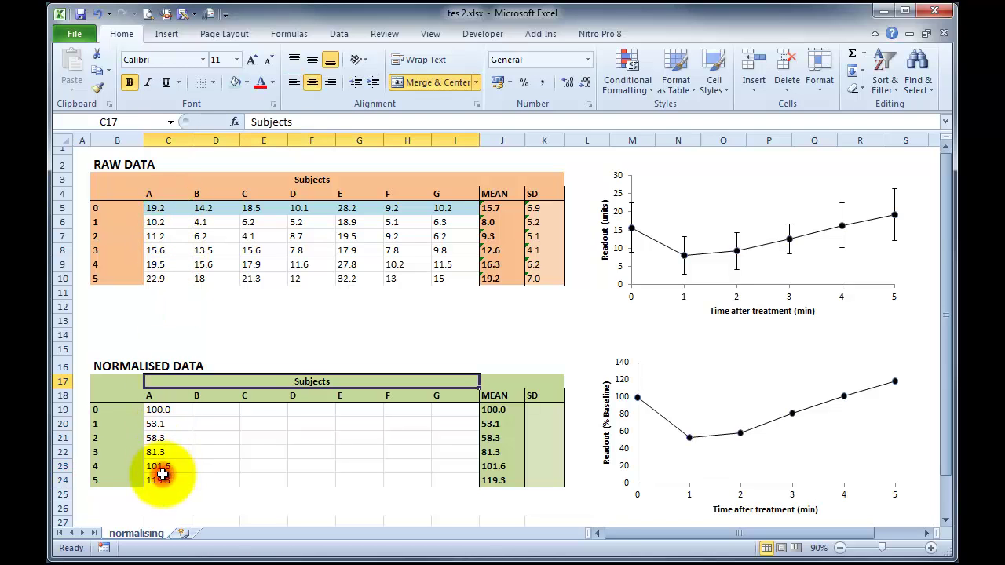
pyautogui.doubleClick(161, 480)
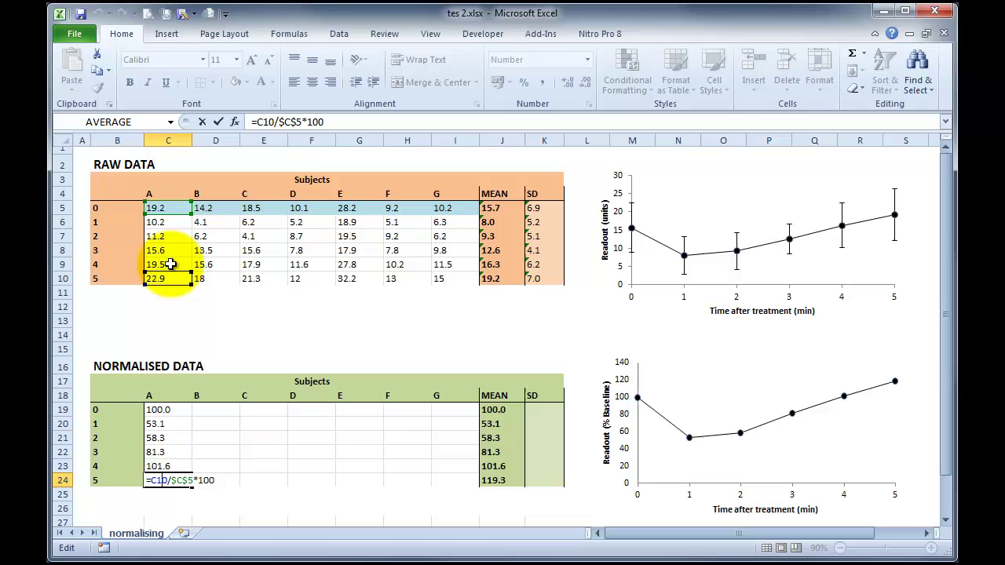
pyautogui.press('Return')
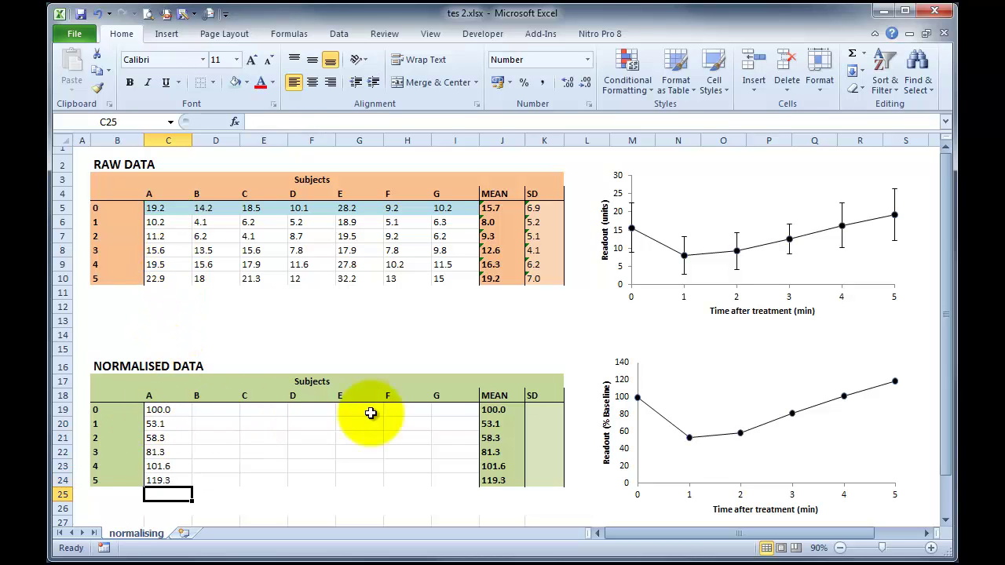
# Step: Enter subject B's time-0 formula in D19 and select the subject B–G normalised range to fill
pyautogui.click(216, 410)
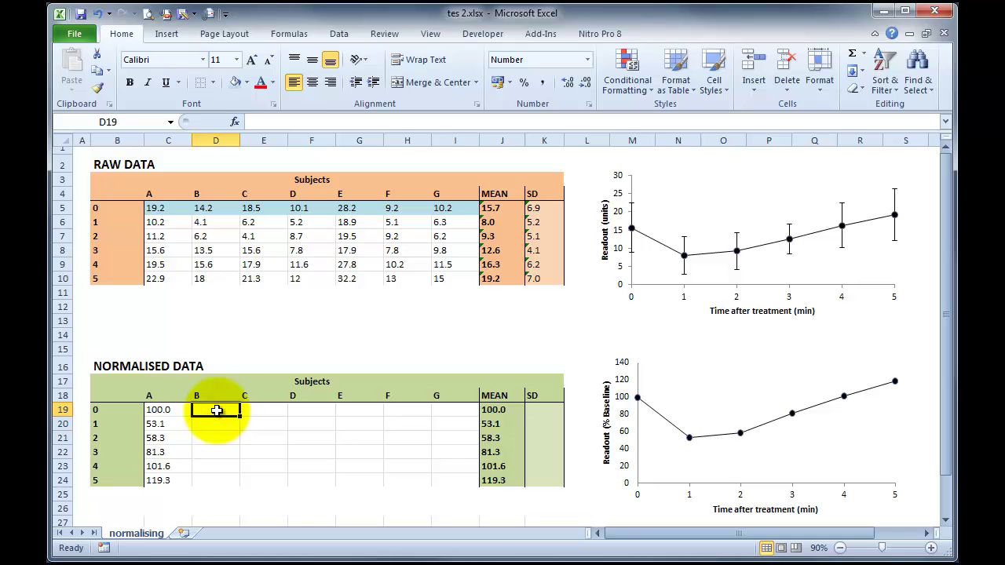
pyautogui.write('=')
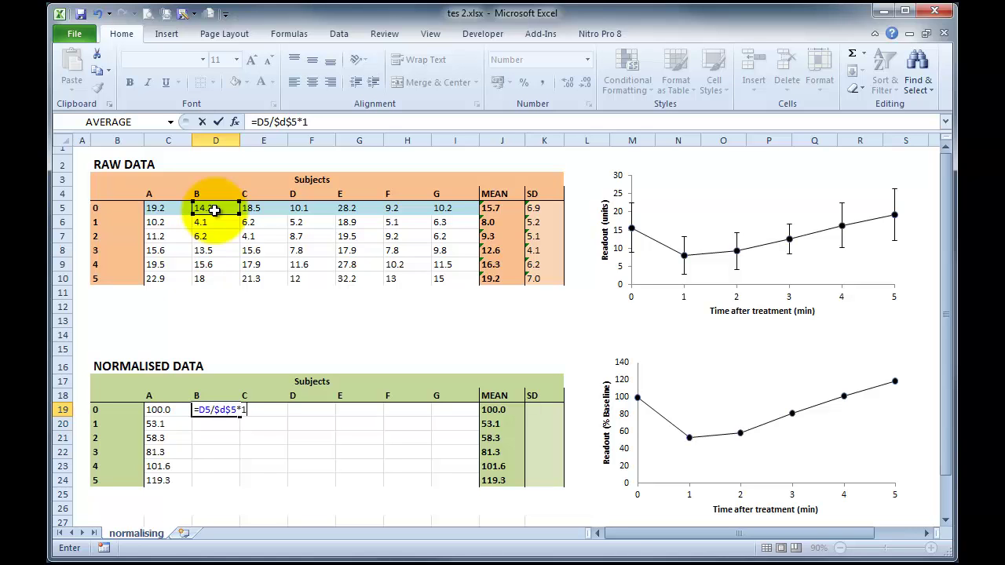
pyautogui.press('Return')
pyautogui.click(262, 409)
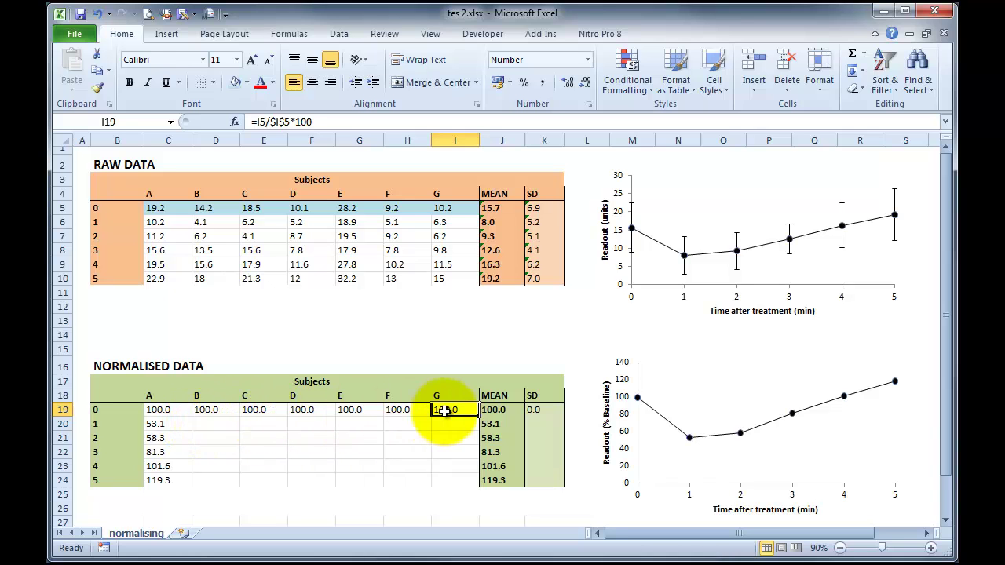
pyautogui.click(217, 408)
pyautogui.moveTo(217, 409); pyautogui.dragTo(477, 482)
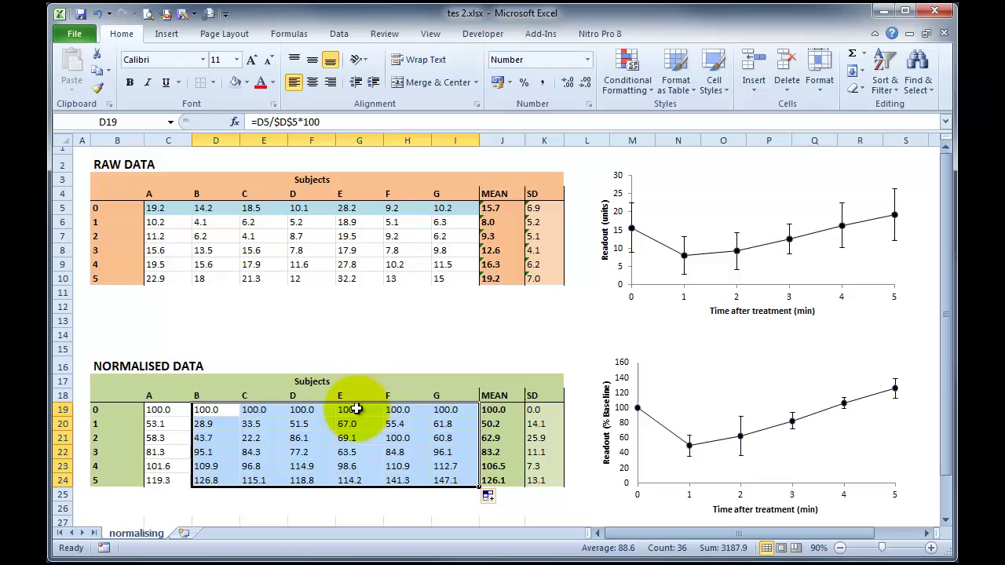
# Step: Select C19:I19 and apply a light blue fill to the 100.0 row
pyautogui.click(154, 409)
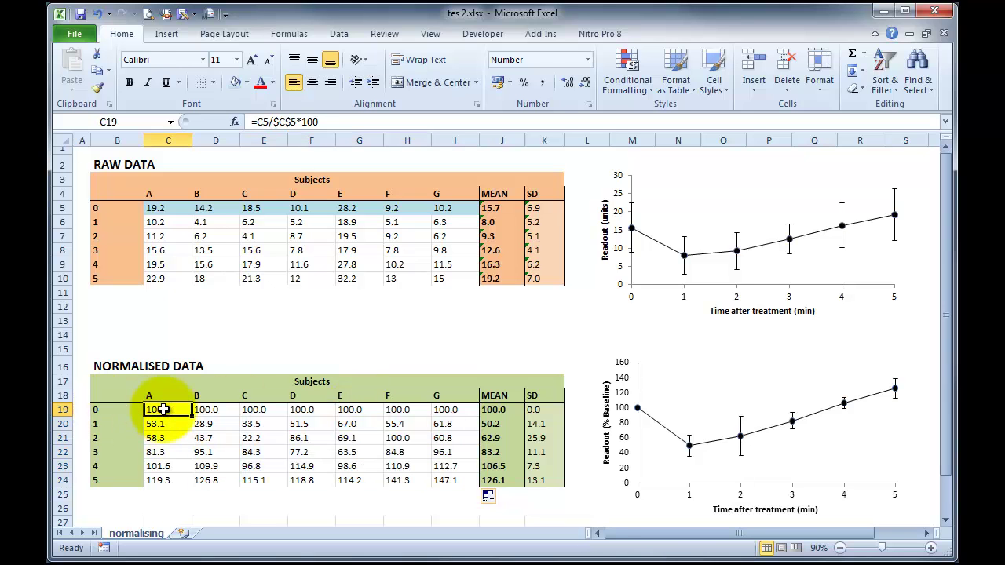
pyautogui.moveTo(444, 409); pyautogui.dragTo(161, 409)
pyautogui.click(235, 82)
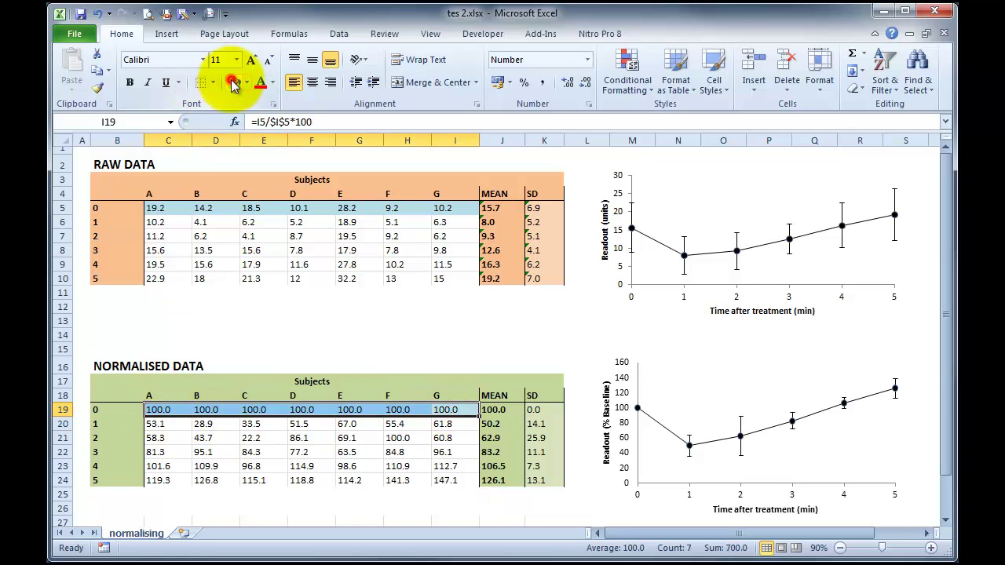
pyautogui.click(218, 464)
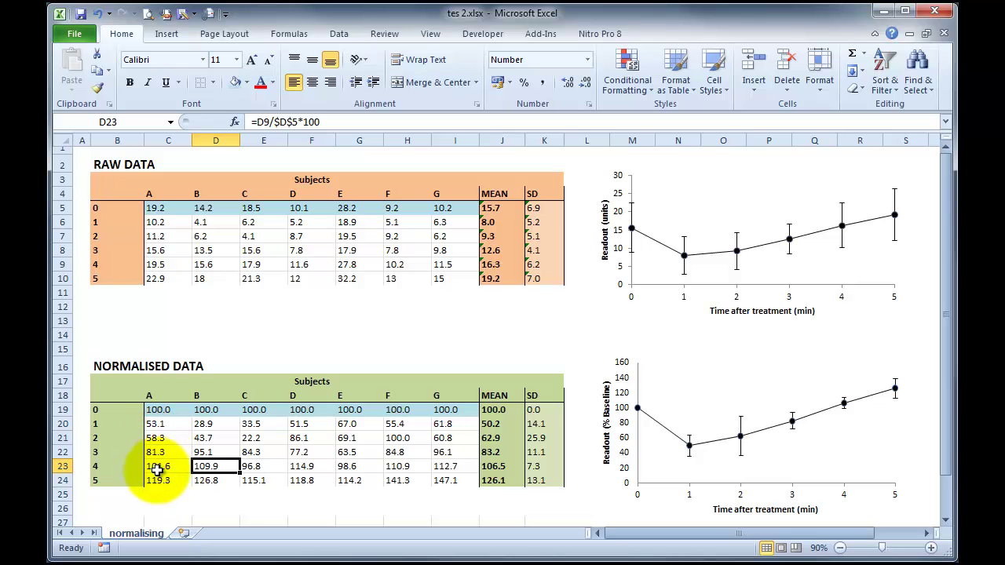
pyautogui.click(158, 409)
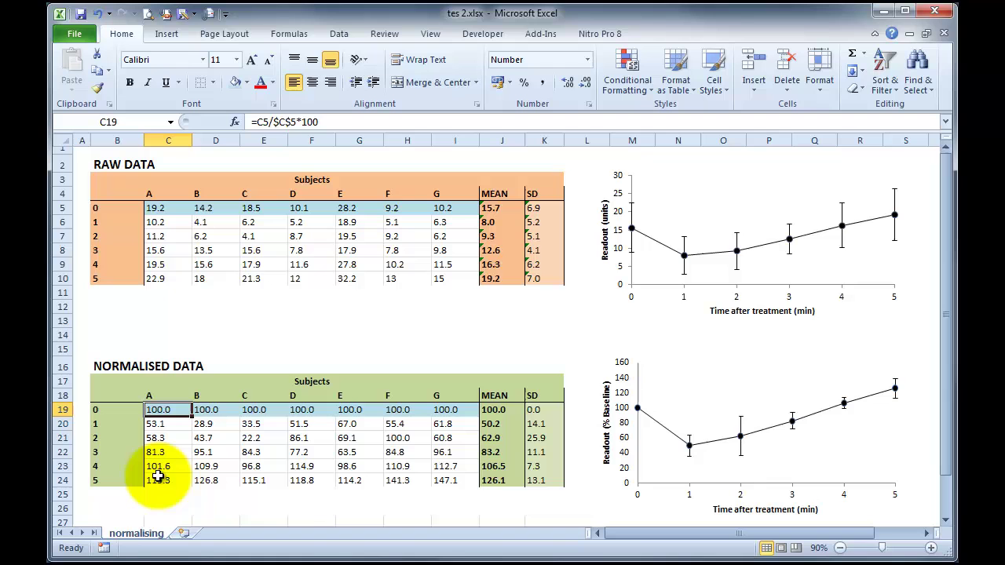